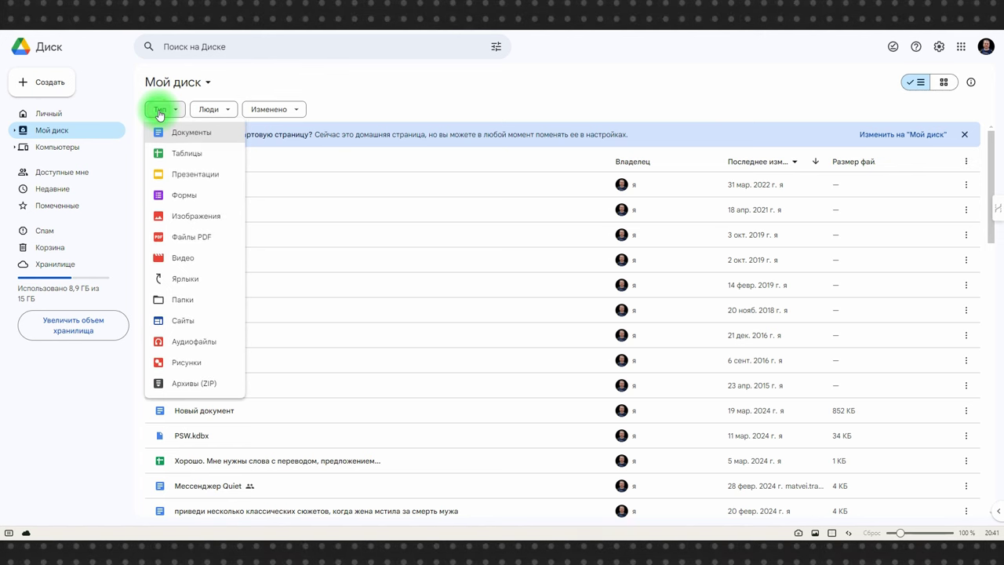
# Filter Мой диск to show only spreadsheets (Таблицы) and clear the filter again
pyautogui.click(185, 151)
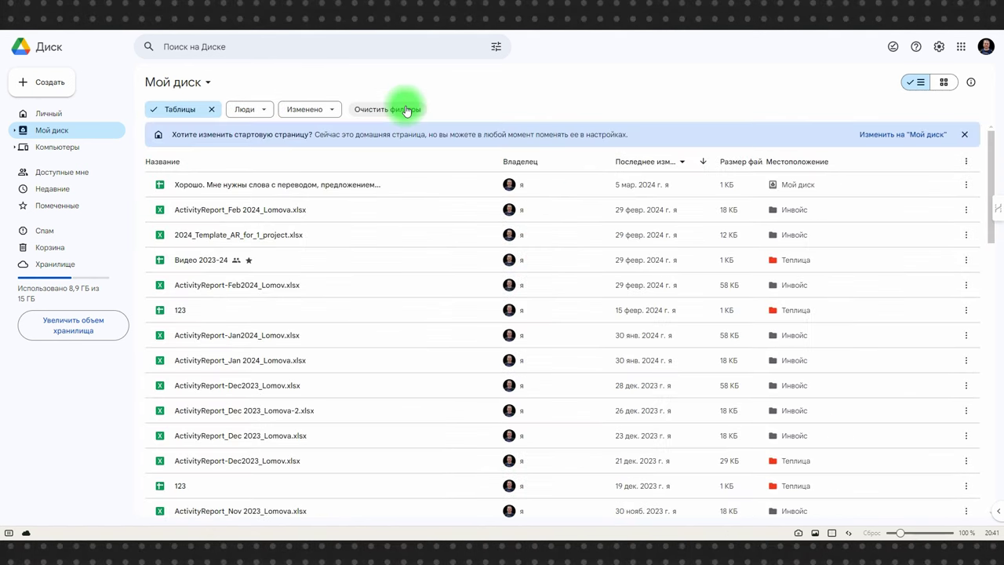
pyautogui.click(211, 109)
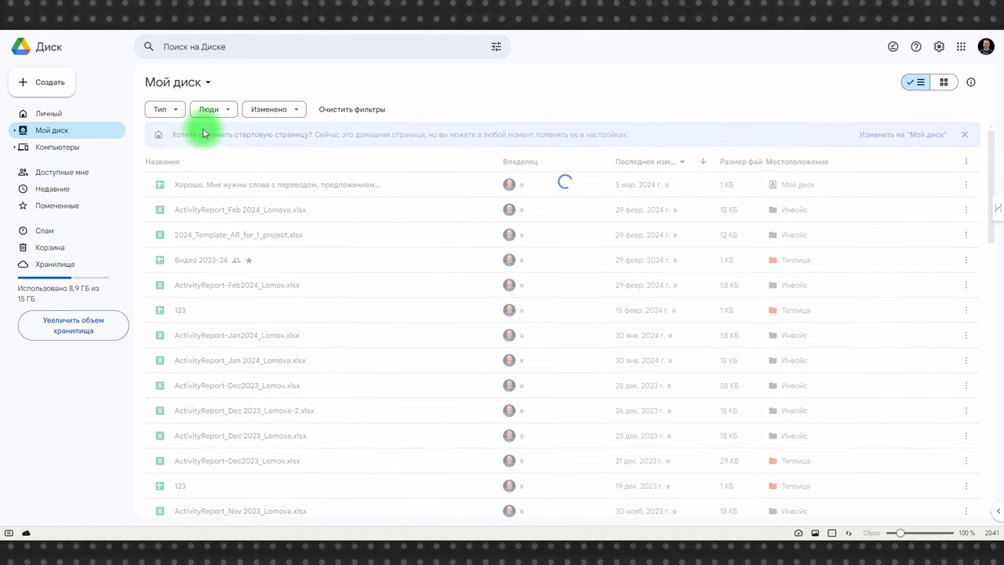
pyautogui.click(381, 109)
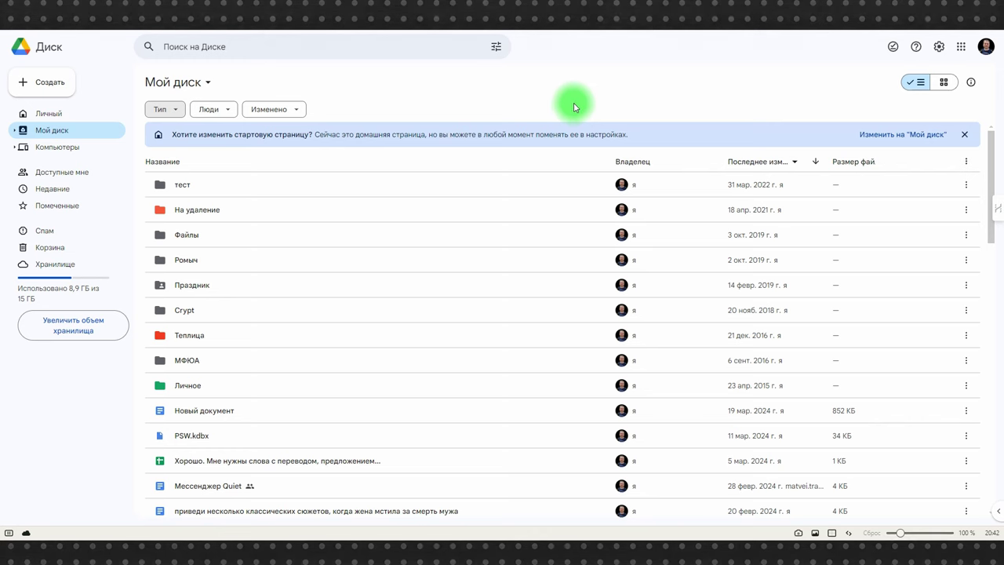
# Review the advanced search options for Drive and close them without searching
pyautogui.click(494, 41)
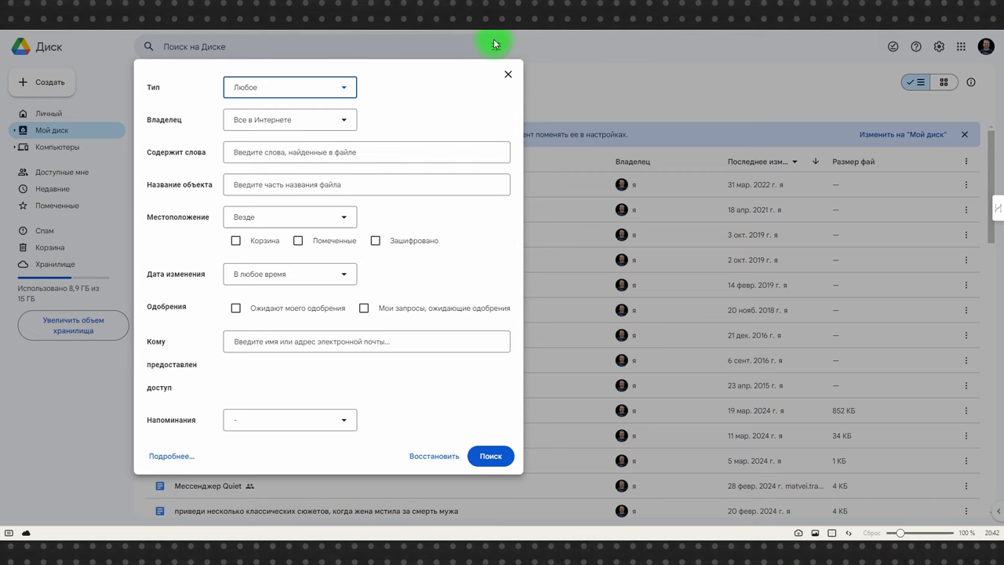
pyautogui.click(508, 74)
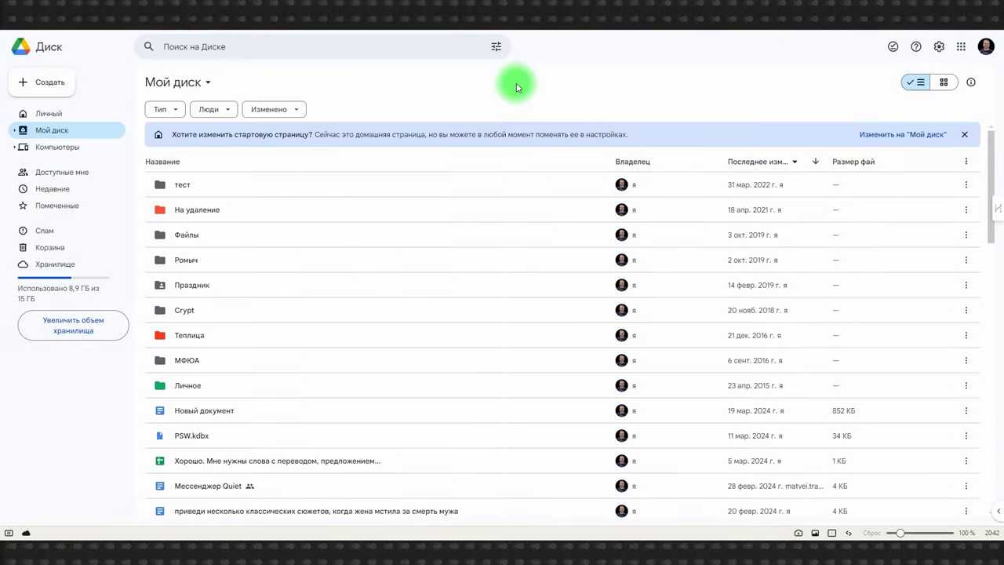
# On the Личный page, review the suggested folders and files and the choices of the location filter
pyautogui.click(38, 115)
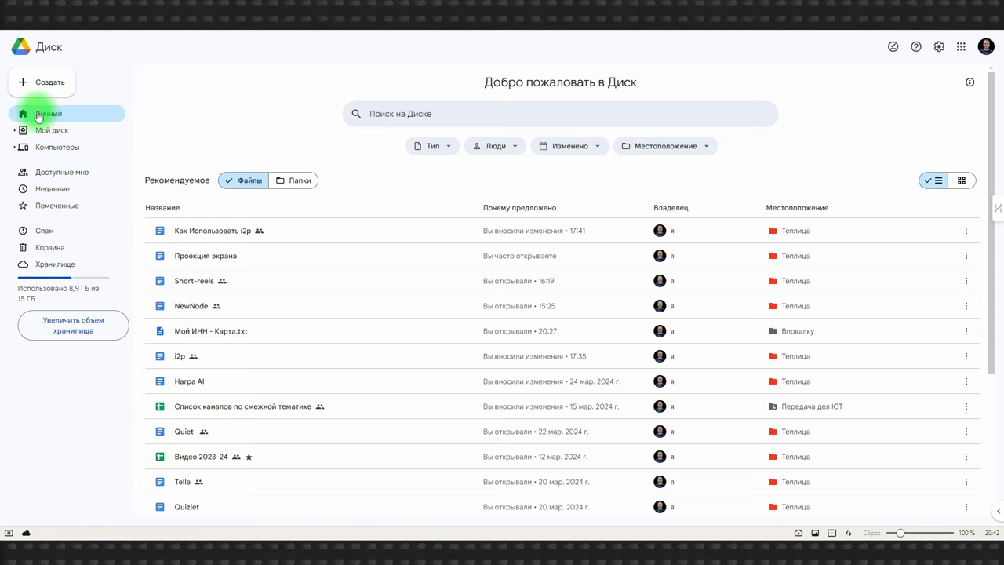
pyautogui.click(296, 182)
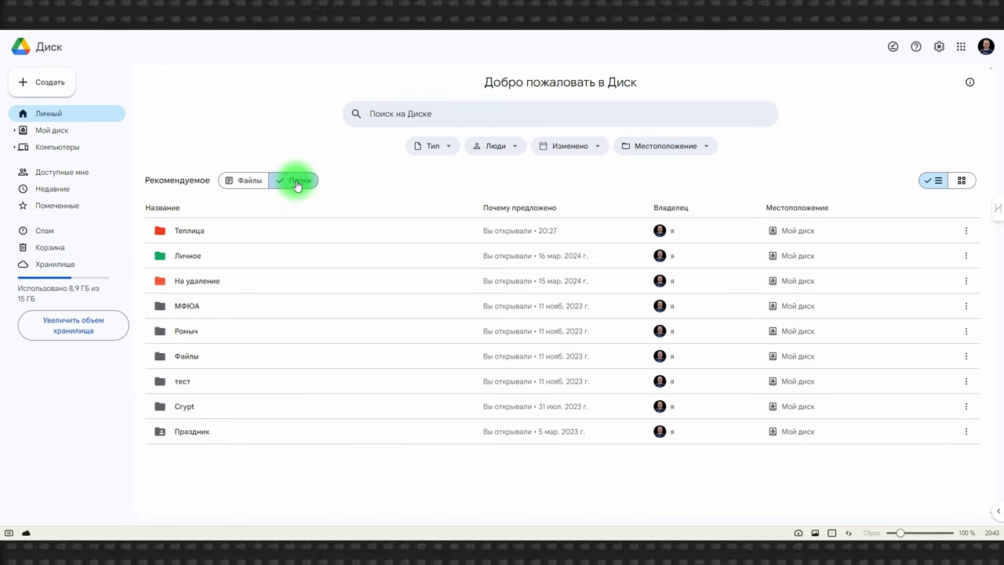
pyautogui.click(230, 179)
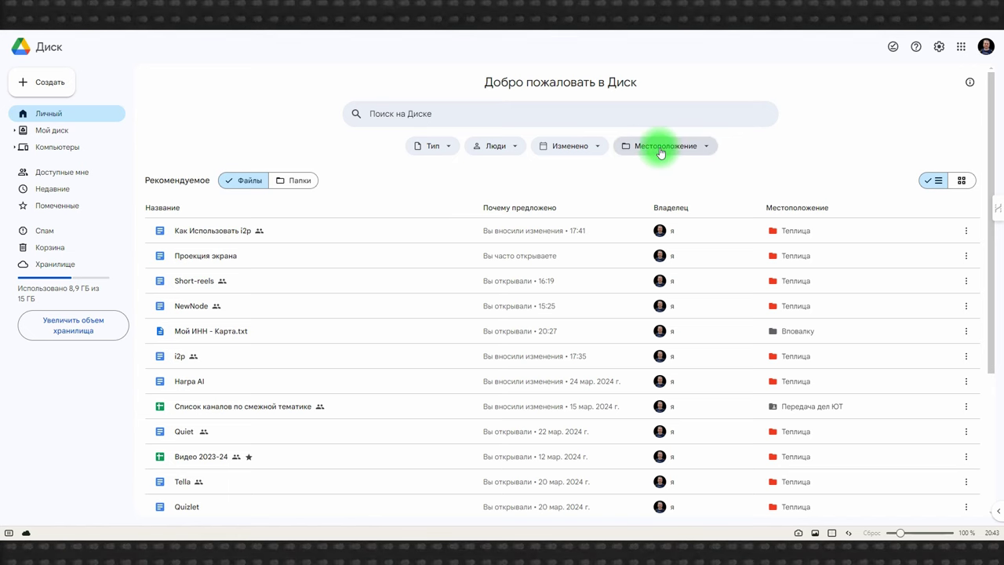
pyautogui.click(684, 149)
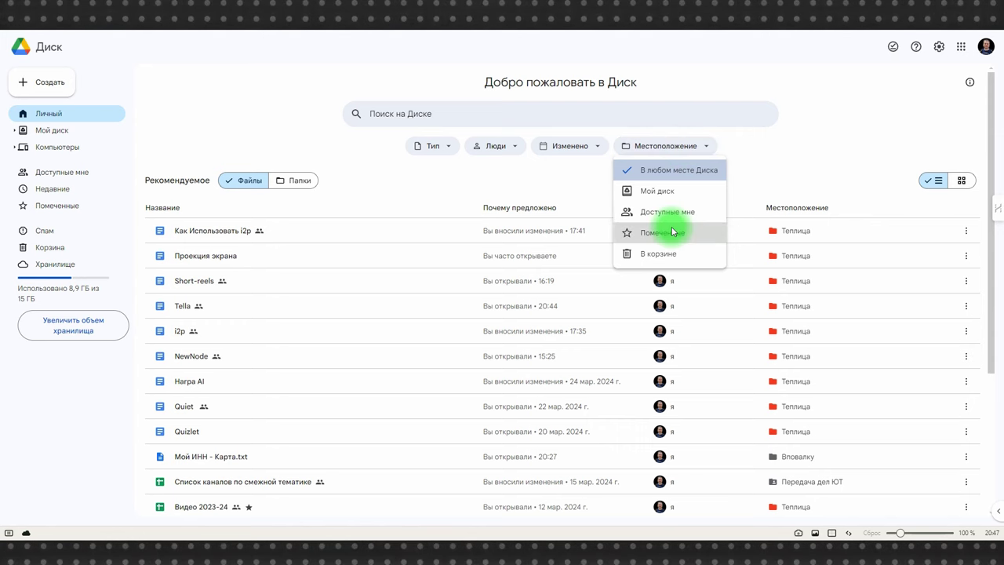
pyautogui.click(404, 191)
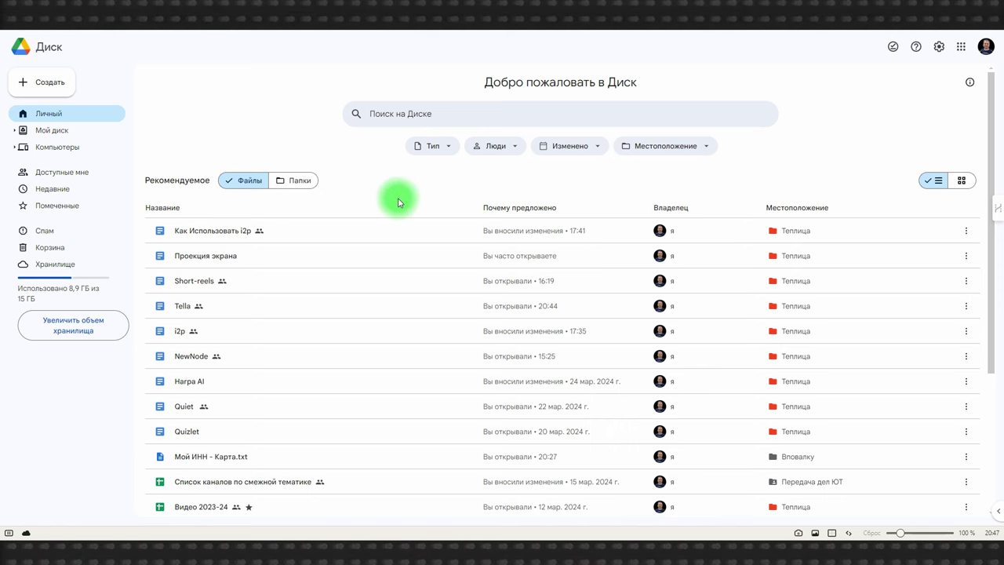
# Add the Tella document to the starred files
pyautogui.rightClick(266, 312)
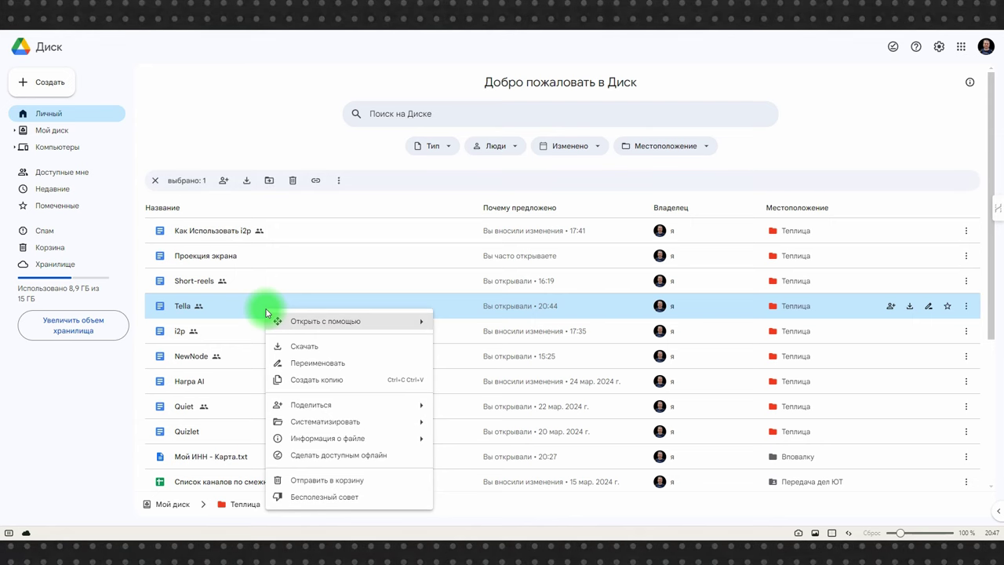
pyautogui.moveTo(347, 421)
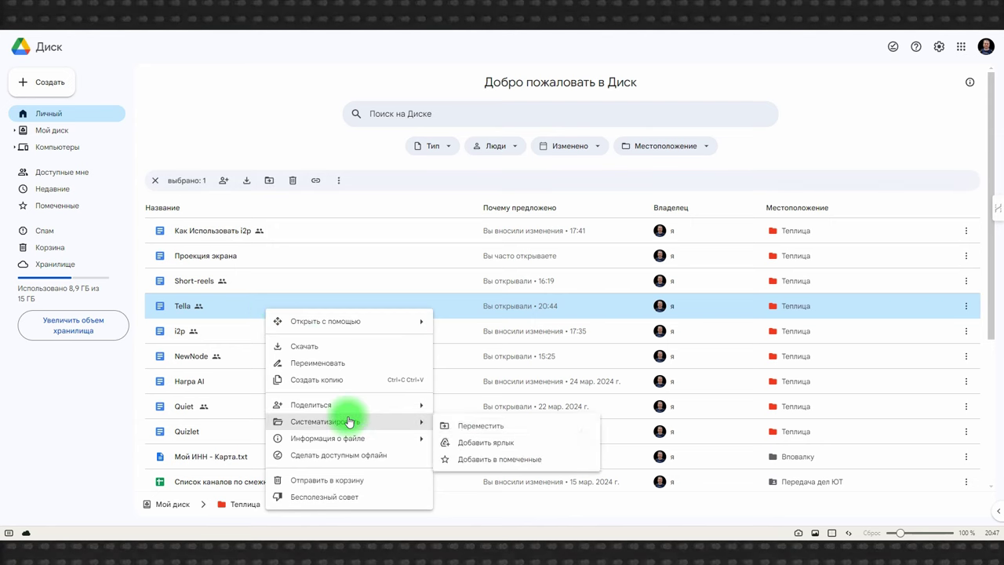
pyautogui.click(493, 458)
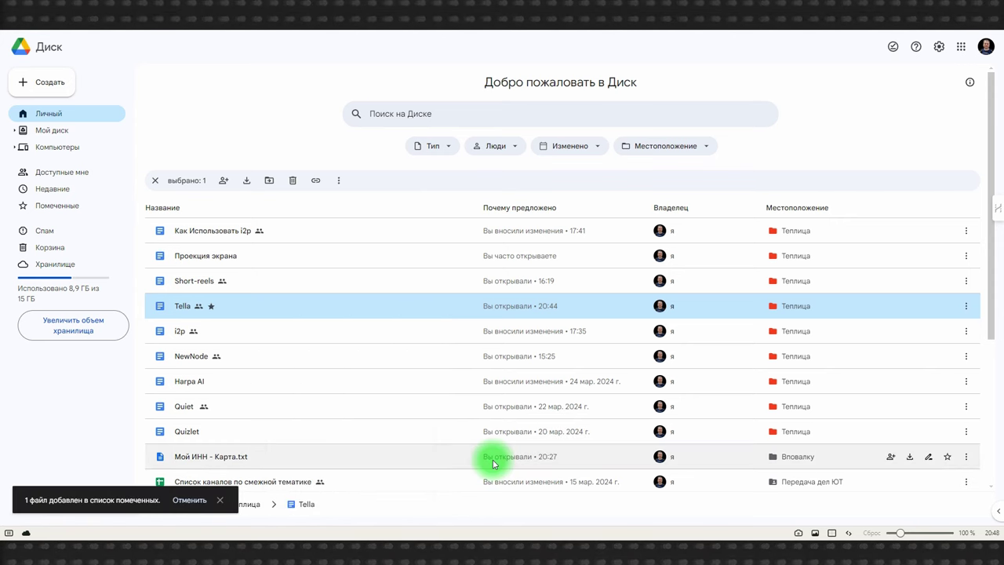
# Open the list of starred files and remove the spreadsheet "Горячие клавиши ДаВинчи" from it
pyautogui.click(667, 143)
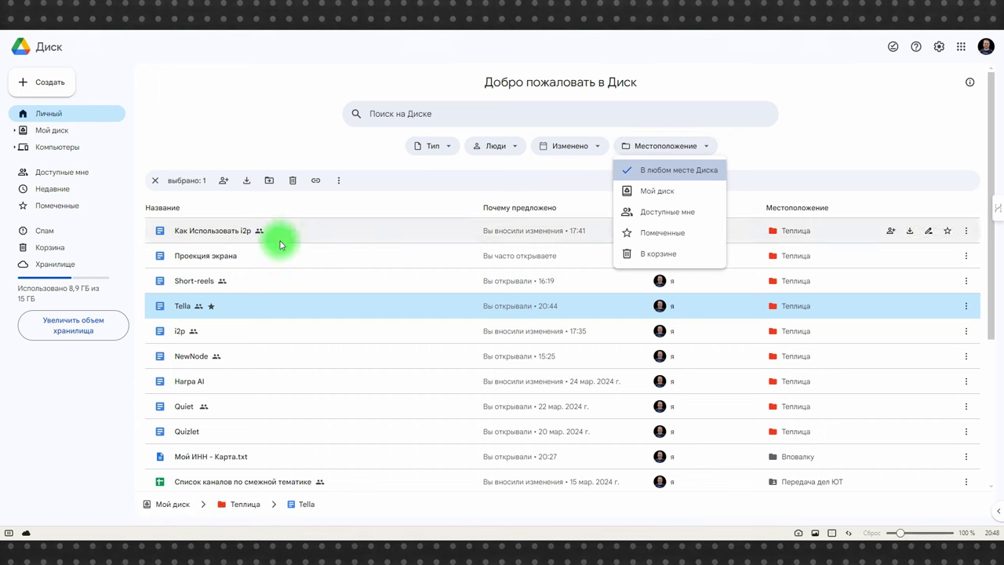
pyautogui.click(50, 206)
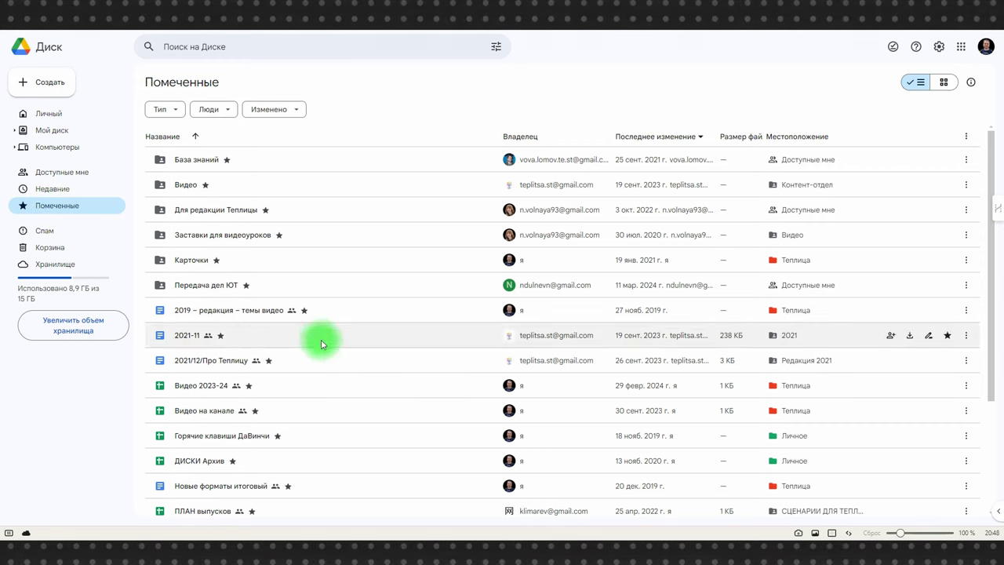
pyautogui.rightClick(299, 441)
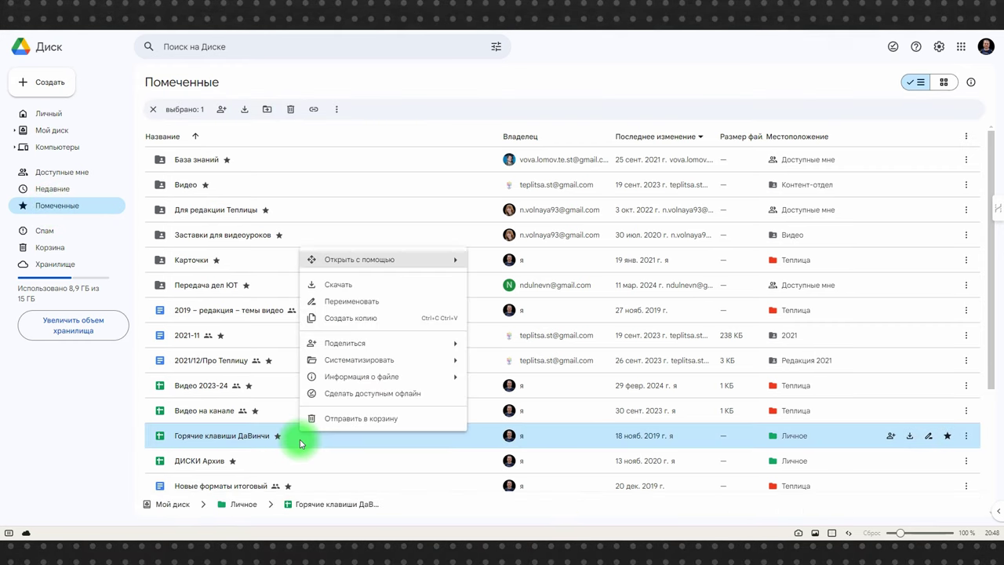
pyautogui.moveTo(403, 365)
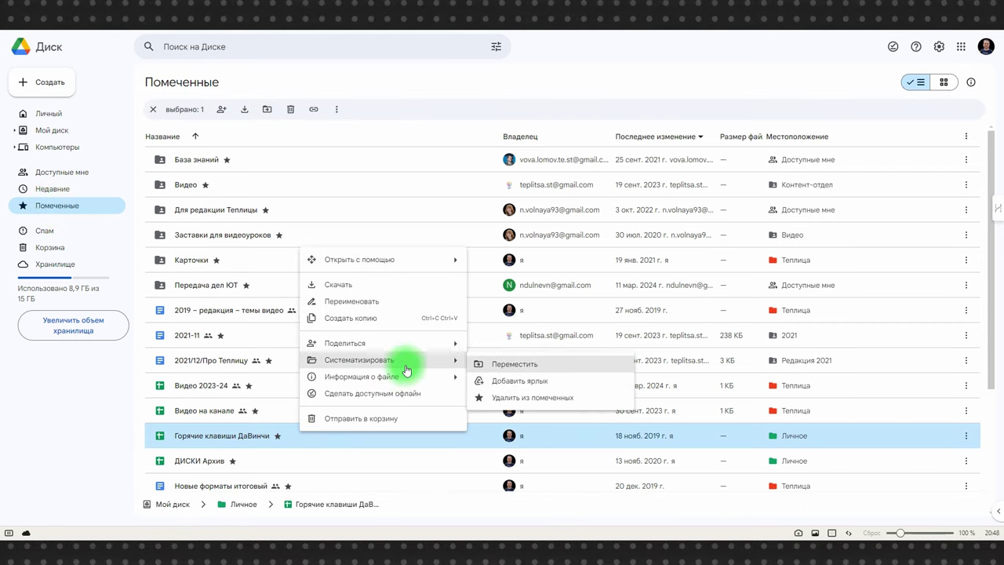
pyautogui.click(510, 397)
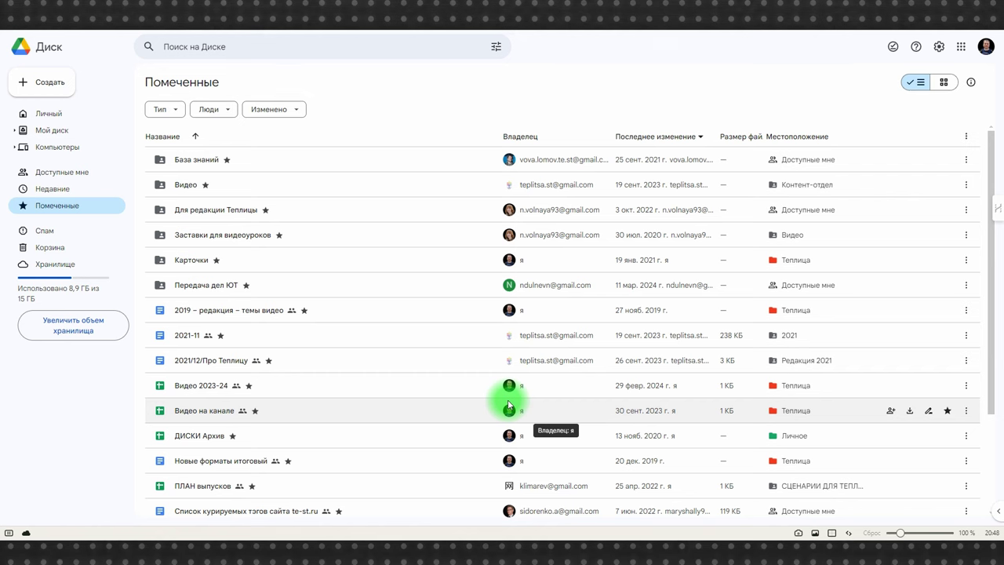
# Return to the Личный page and search Drive for "android" using the recent search suggestion
pyautogui.click(44, 111)
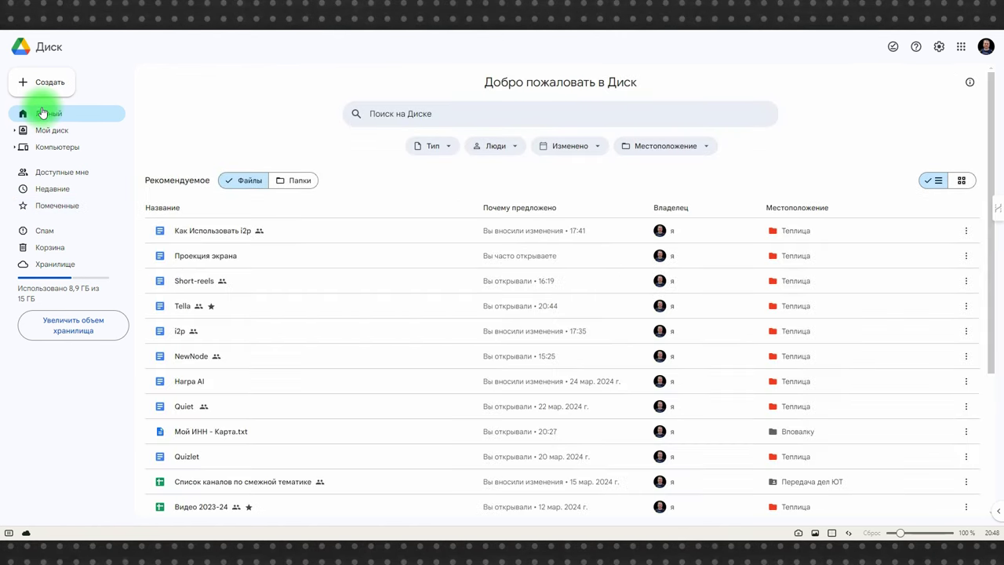
pyautogui.click(390, 114)
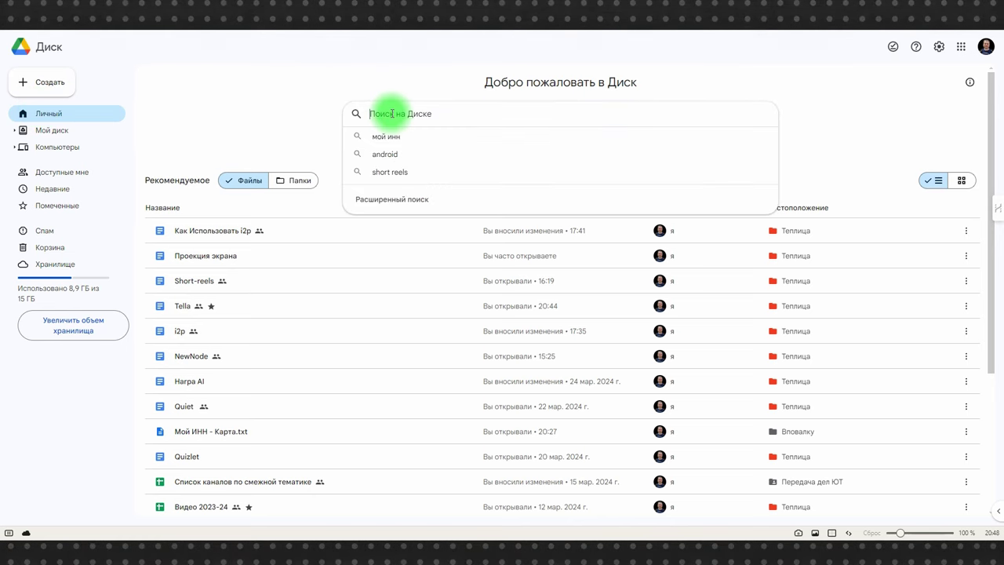
pyautogui.click(396, 154)
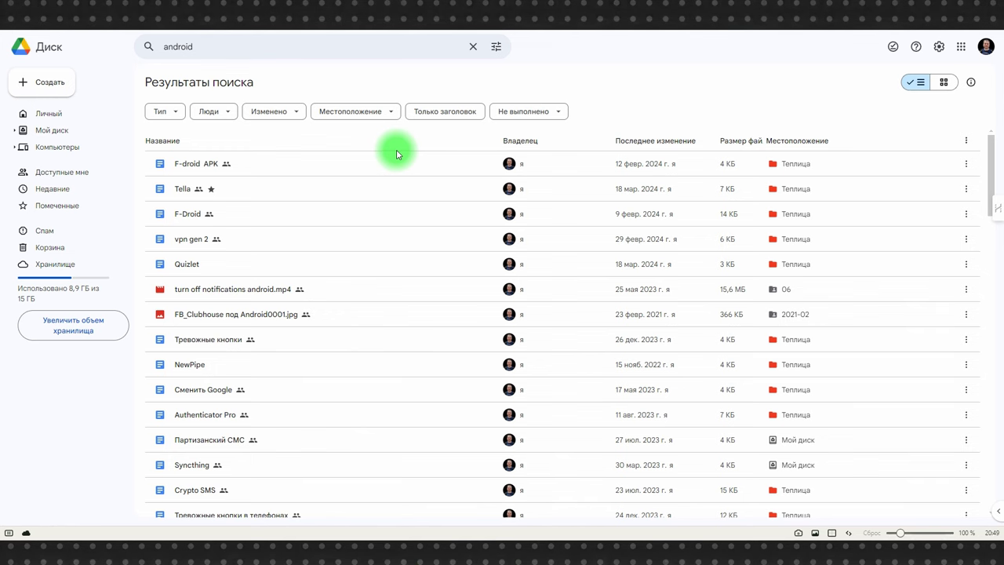
# Filter the search results to images and preview FB_AndOTP for 2FA0001.jpg, closing the preview after viewing
pyautogui.click(167, 113)
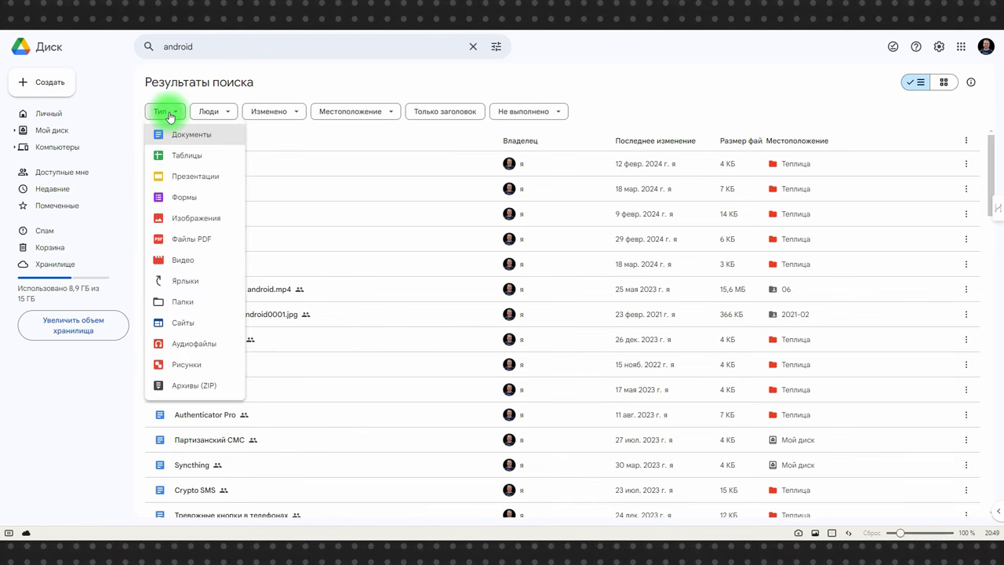
pyautogui.click(205, 218)
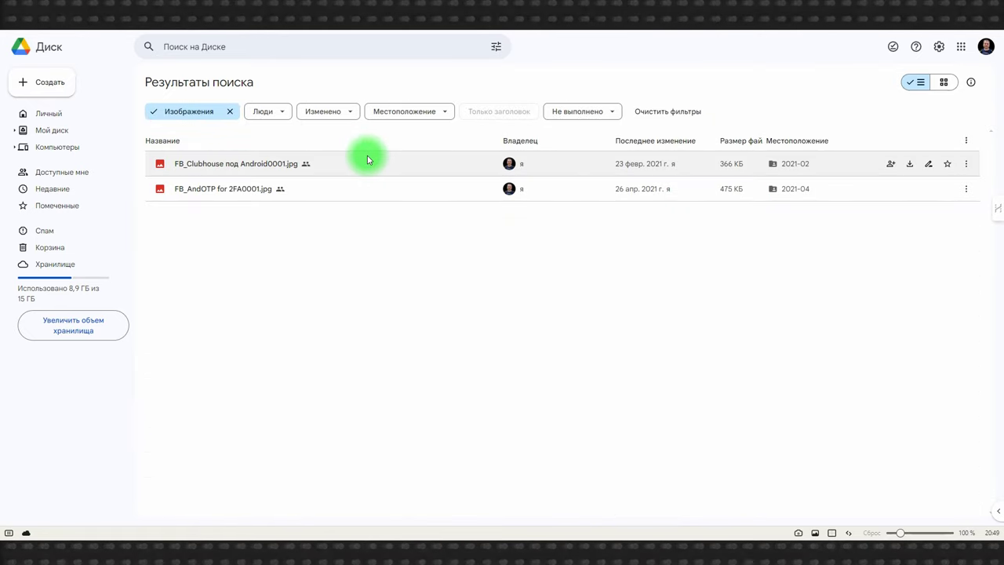
pyautogui.doubleClick(287, 200)
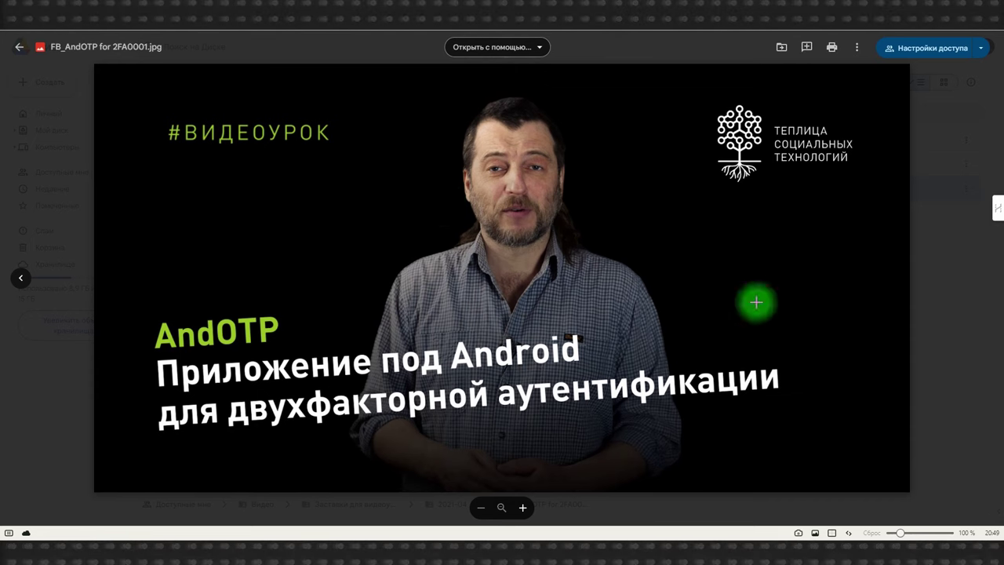
pyautogui.click(939, 252)
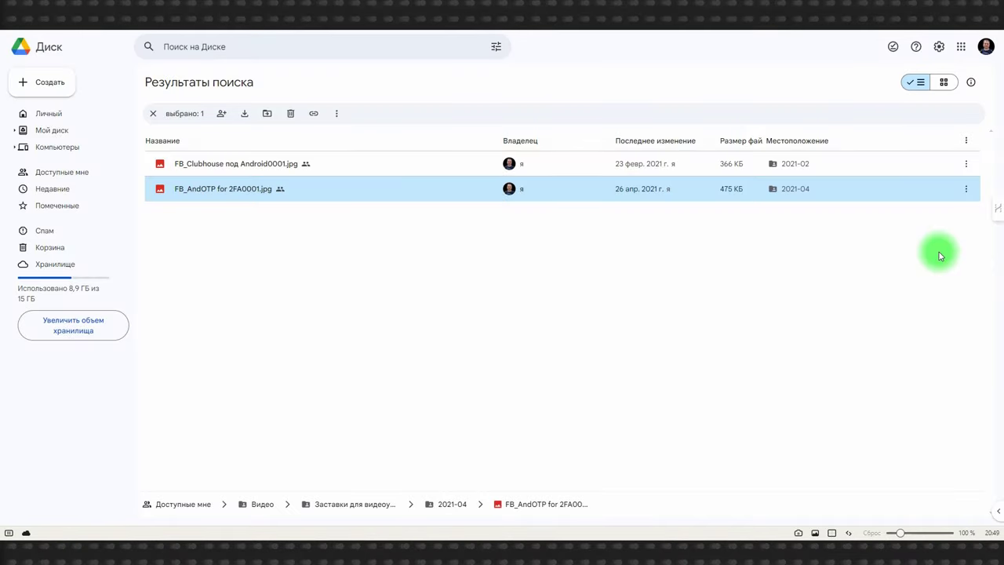
# Upload the image photo_2024-03-19_20-50-16.jpg from the computer to Мой диск
pyautogui.click(33, 135)
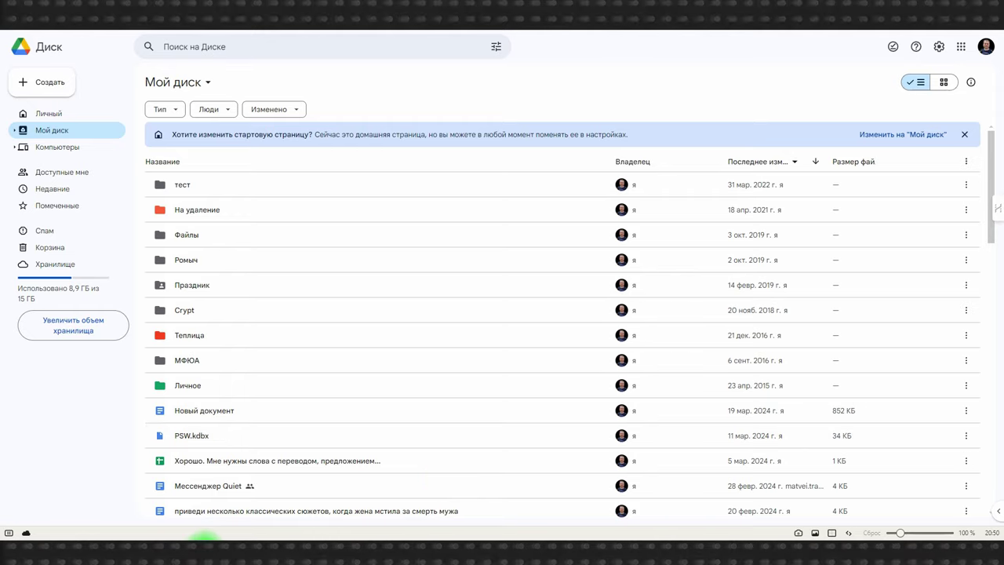
pyautogui.moveTo(549, 102); pyautogui.dragTo(667, 61)
pyautogui.moveTo(723, 174); pyautogui.dragTo(278, 446)
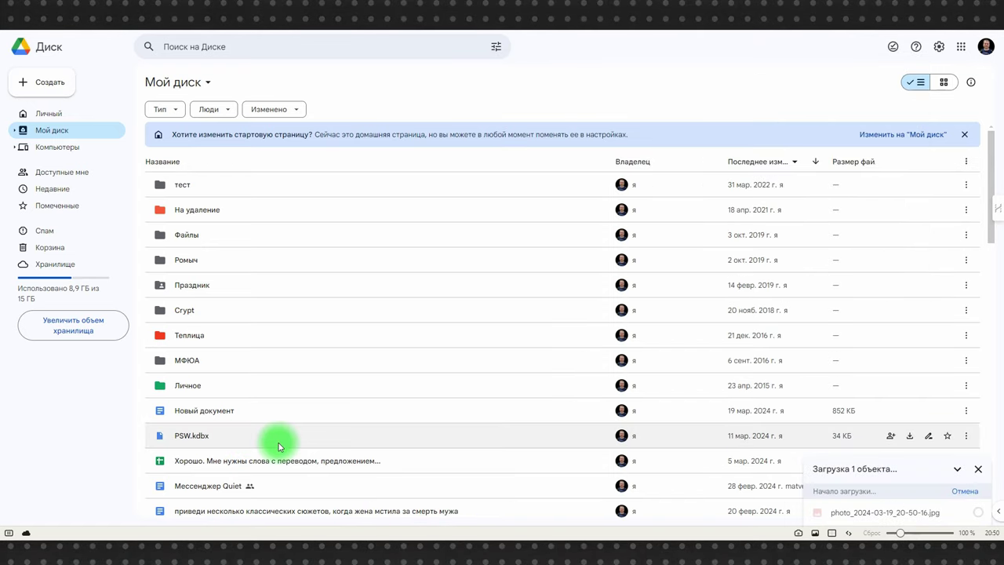
# Open the uploaded image photo_2024-03-19_20-50-16.jpg with Google Docs to convert it into a text document
pyautogui.rightClick(278, 413)
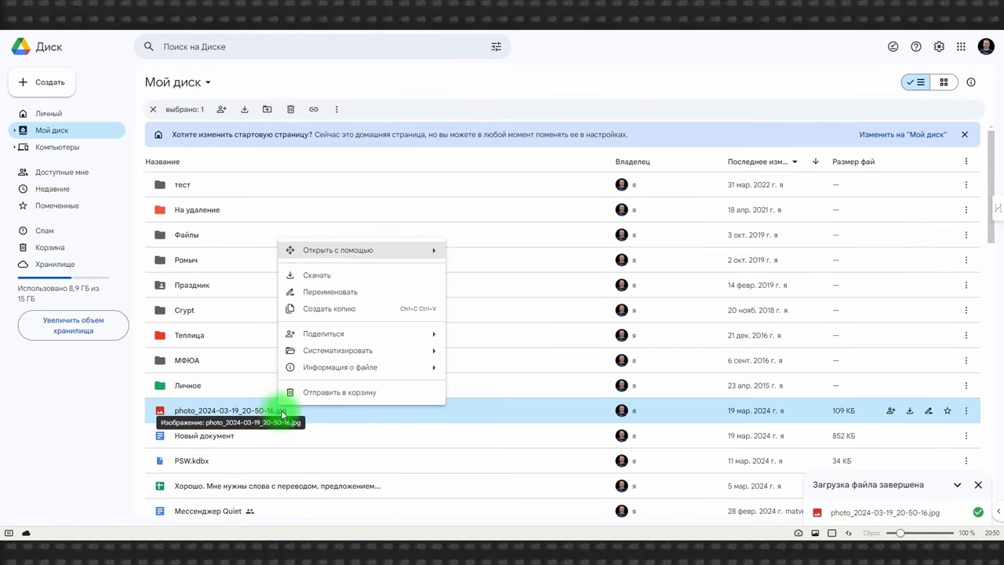
pyautogui.moveTo(358, 249)
pyautogui.click(481, 283)
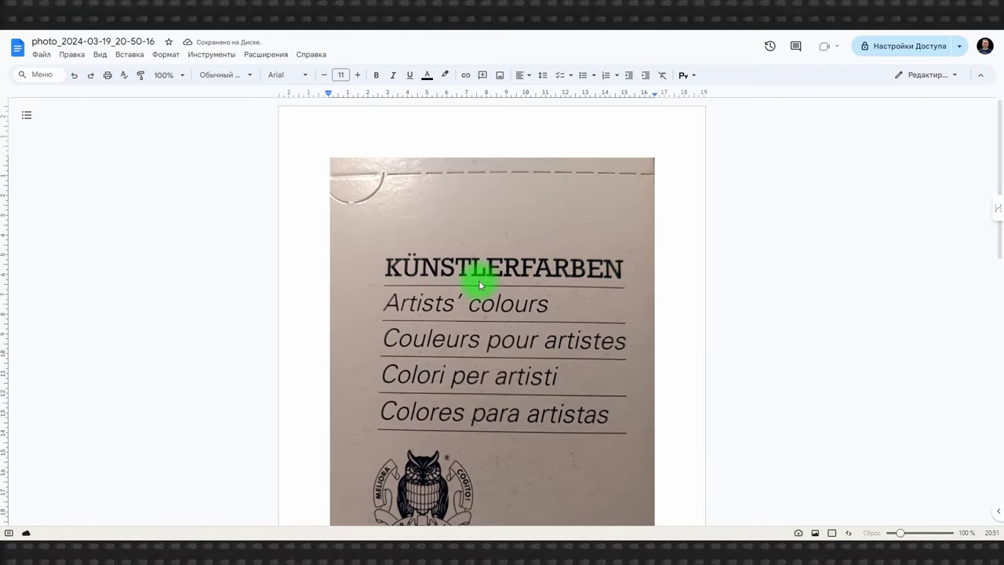
# Compare the text recognized on the document's second page with the photo, and close the document and the upload notice
pyautogui.scroll(-3, 769, 275)
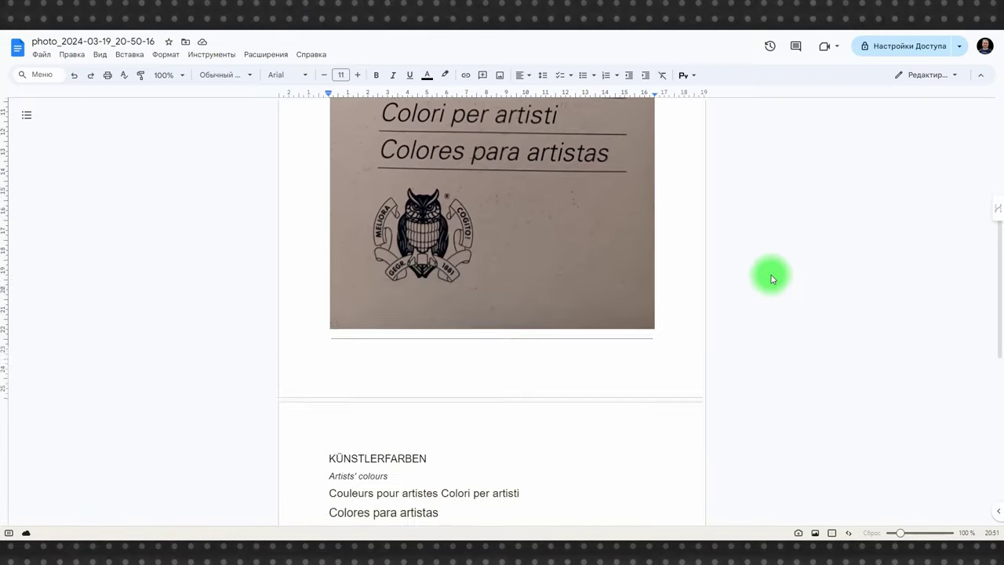
pyautogui.scroll(-2, 769, 275)
pyautogui.moveTo(369, 409); pyautogui.dragTo(318, 305)
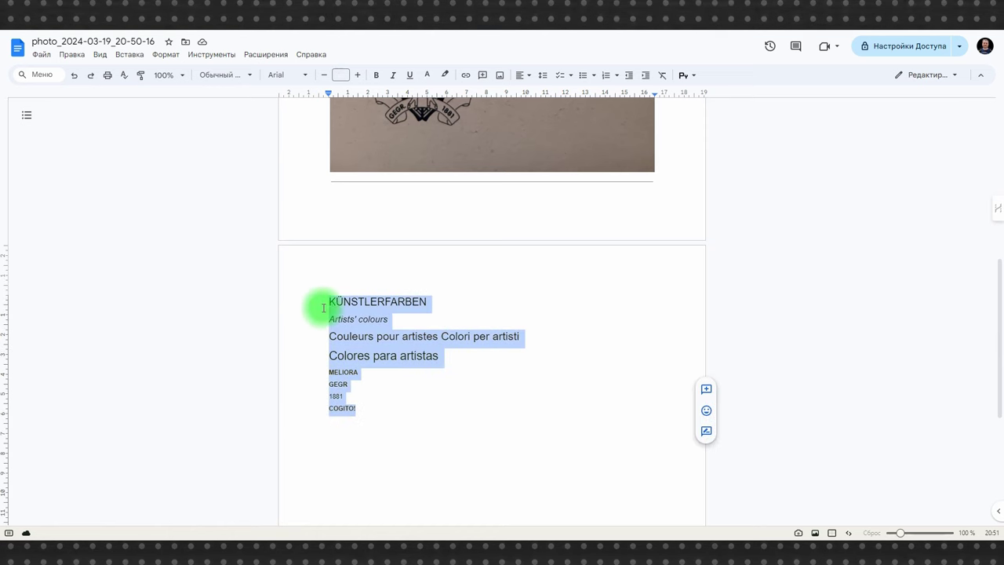
pyautogui.click(502, 403)
pyautogui.scroll(2, 500, 402)
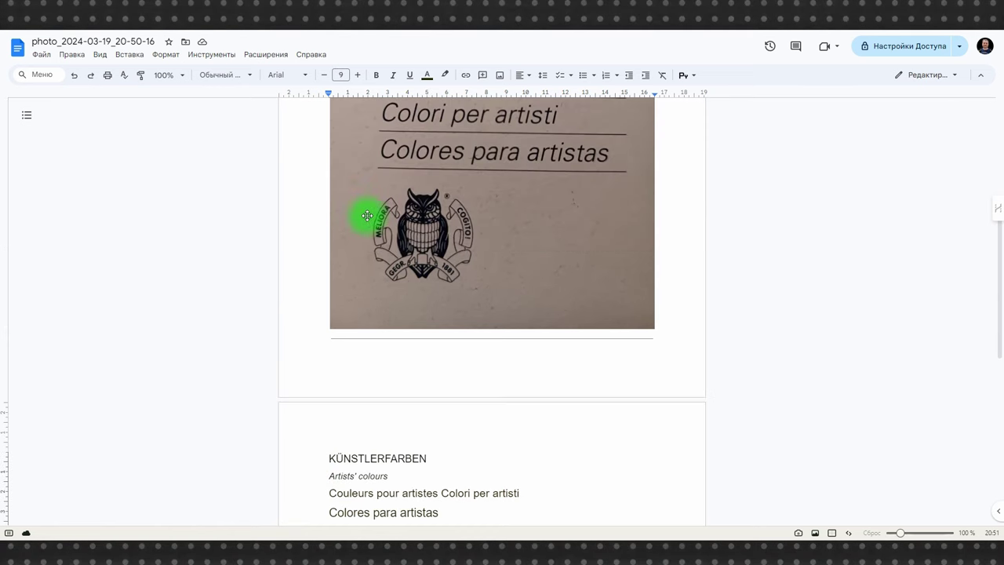
pyautogui.scroll(-2, 378, 301)
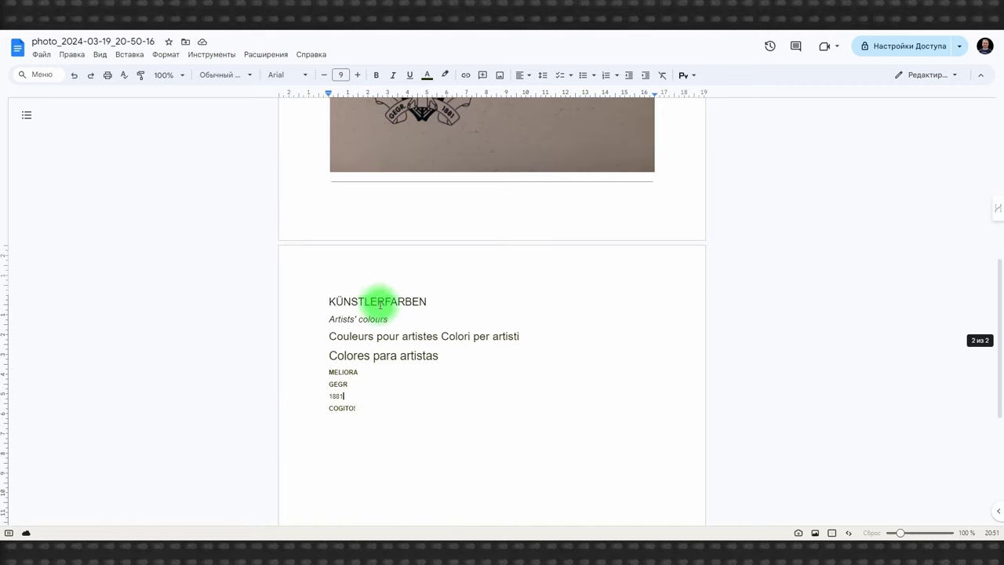
pyautogui.hotkey('ctrl', 'w')
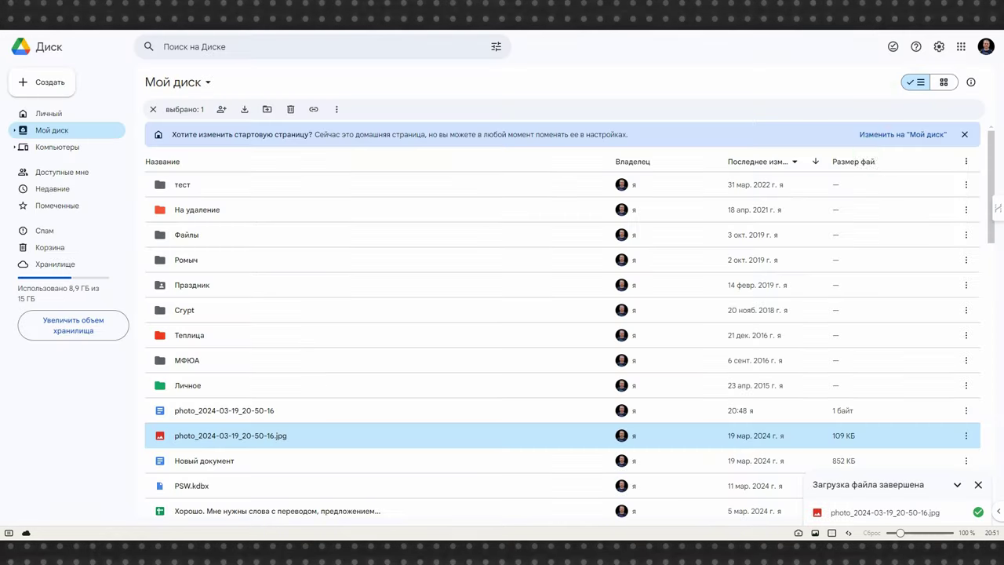
pyautogui.click(978, 485)
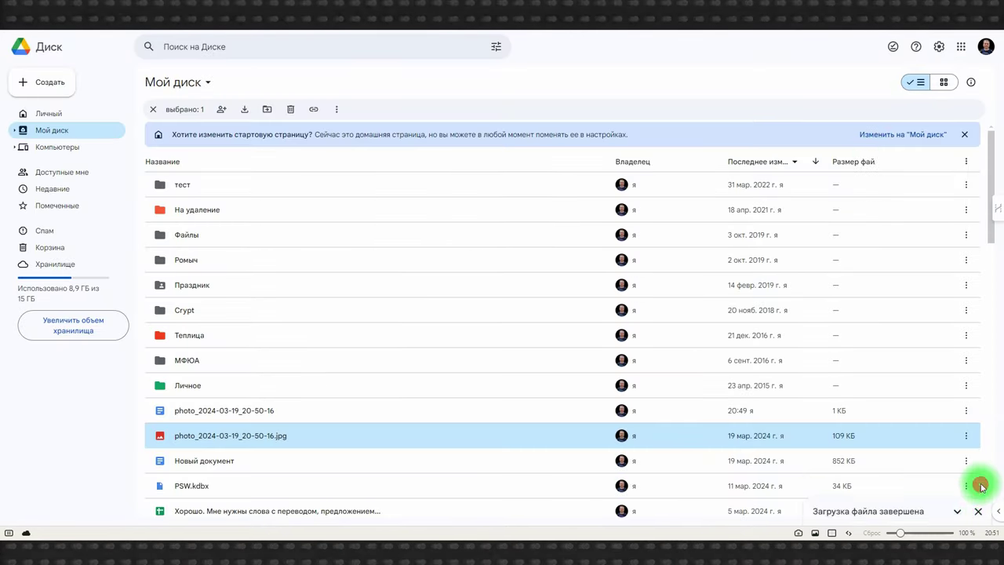
# Move the converted Google document photo_2024-03-19_20-50-16 into the folder На удаление
pyautogui.moveTo(161, 410); pyautogui.dragTo(209, 212)
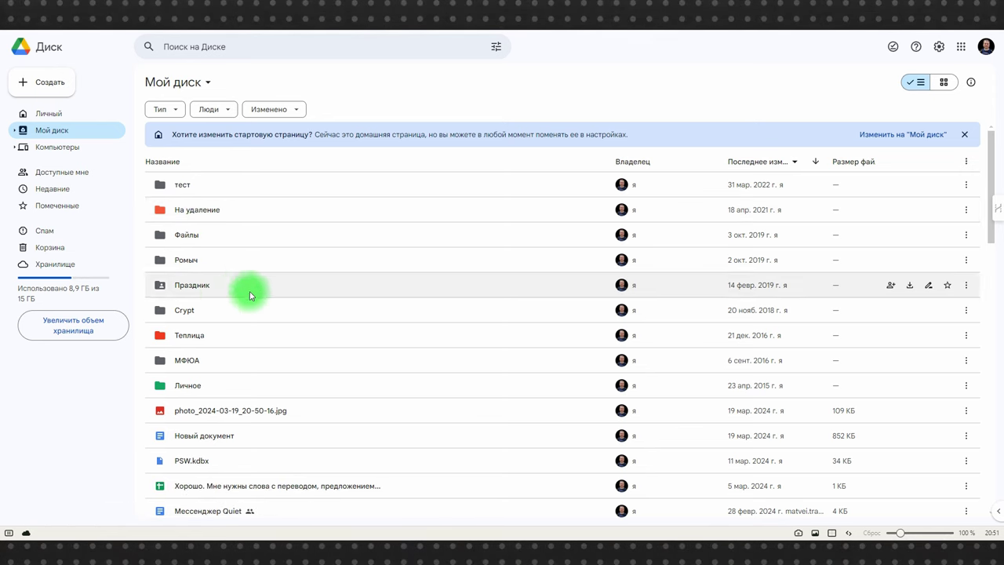
# Move the image photo_2024-03-19_20-50-16.jpg to Мой диск > Личное > mailVelop and dismiss the notice
pyautogui.click(229, 409)
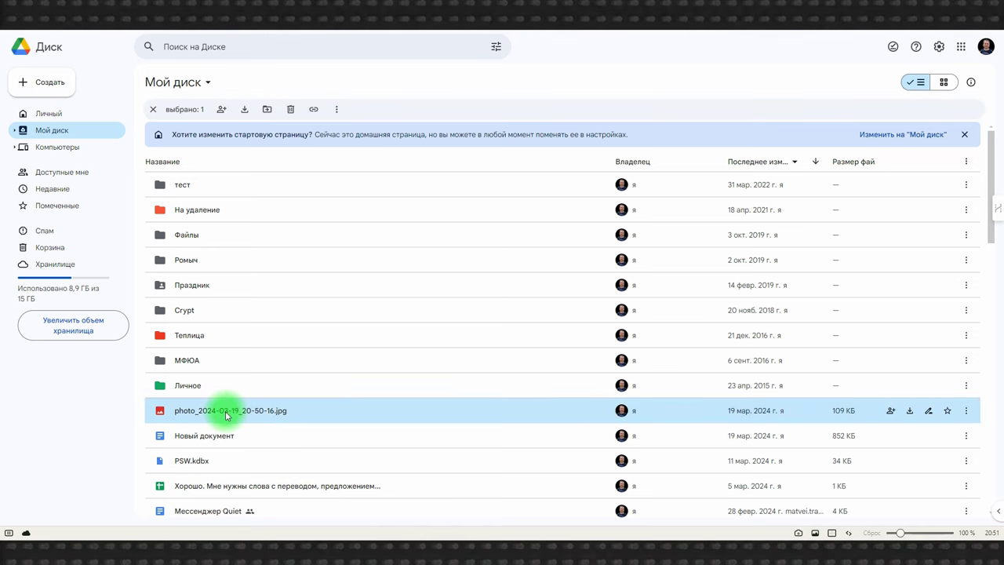
pyautogui.click(266, 109)
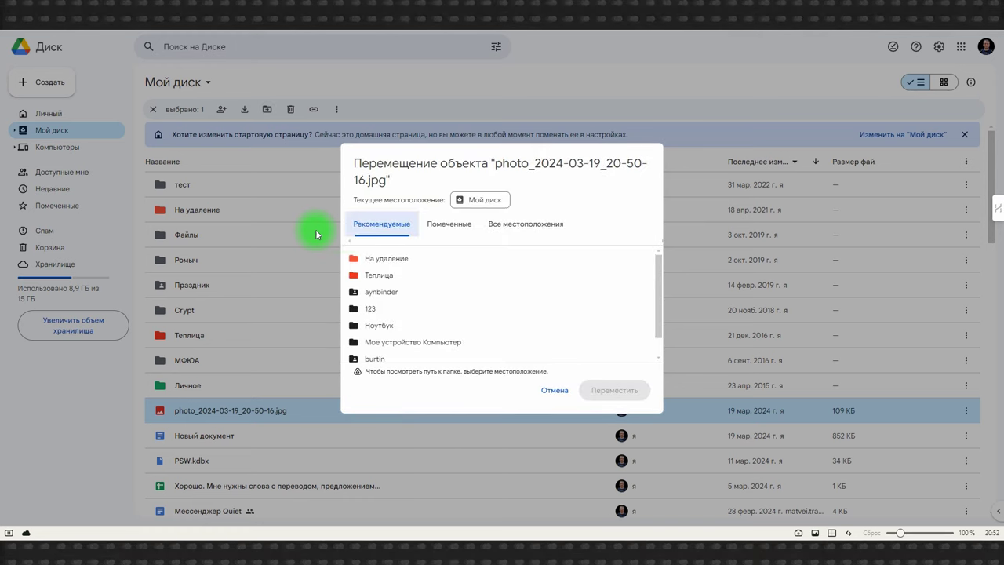
pyautogui.click(531, 226)
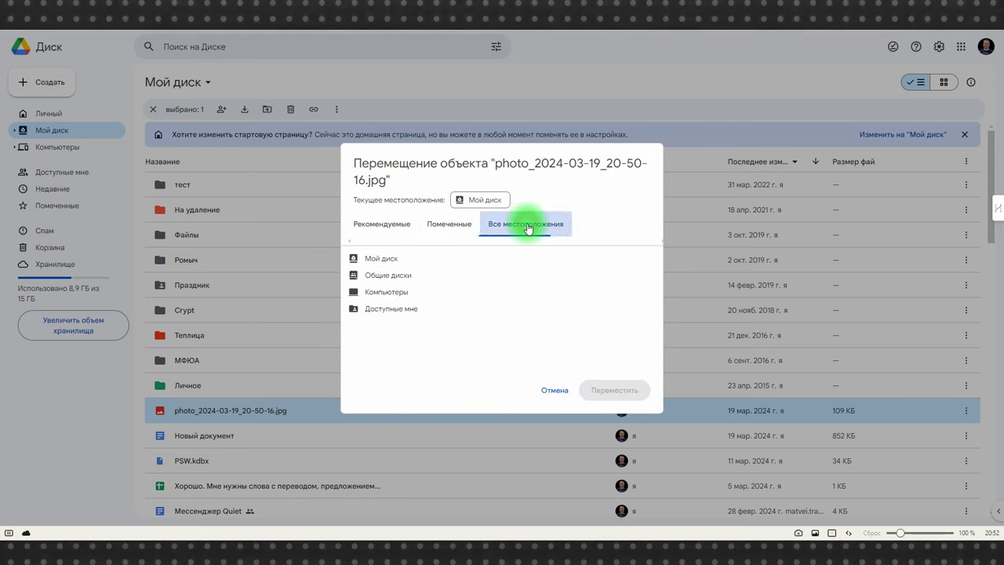
pyautogui.click(360, 261)
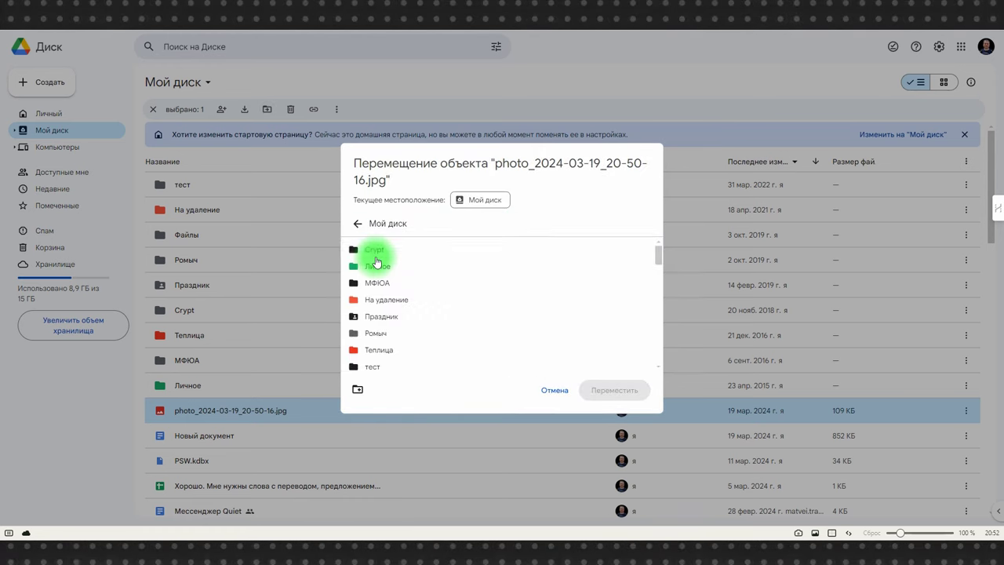
pyautogui.doubleClick(377, 267)
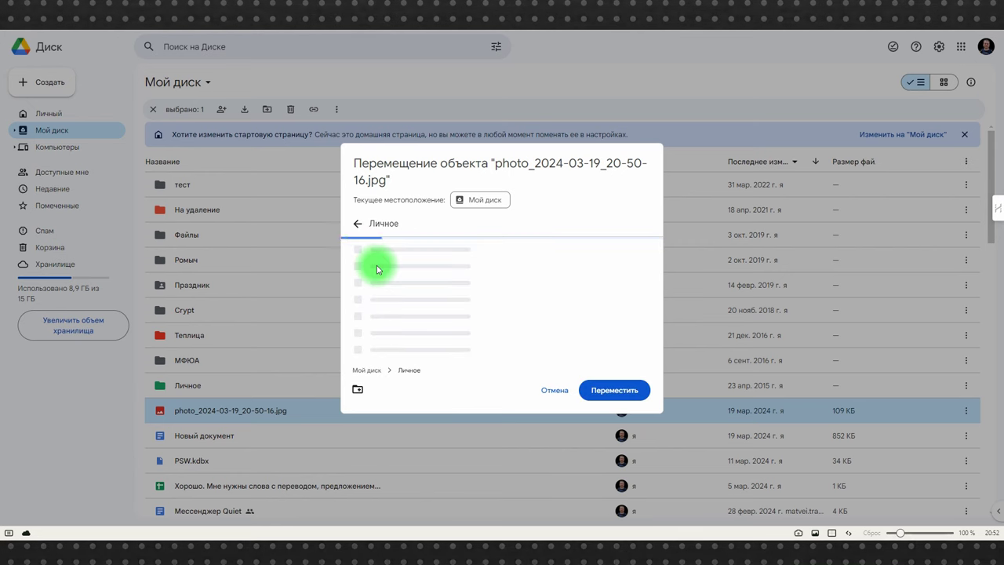
pyautogui.doubleClick(378, 251)
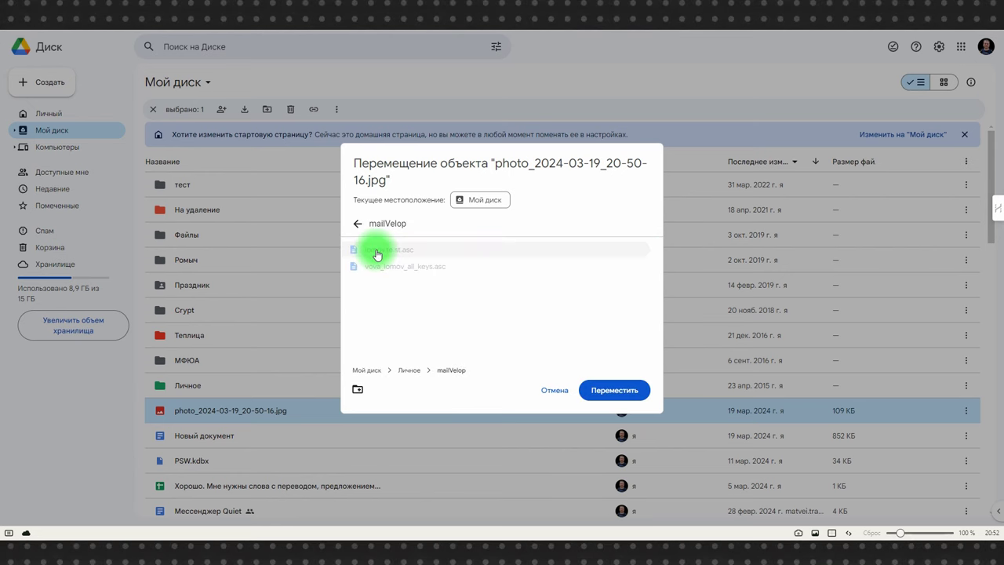
pyautogui.click(627, 390)
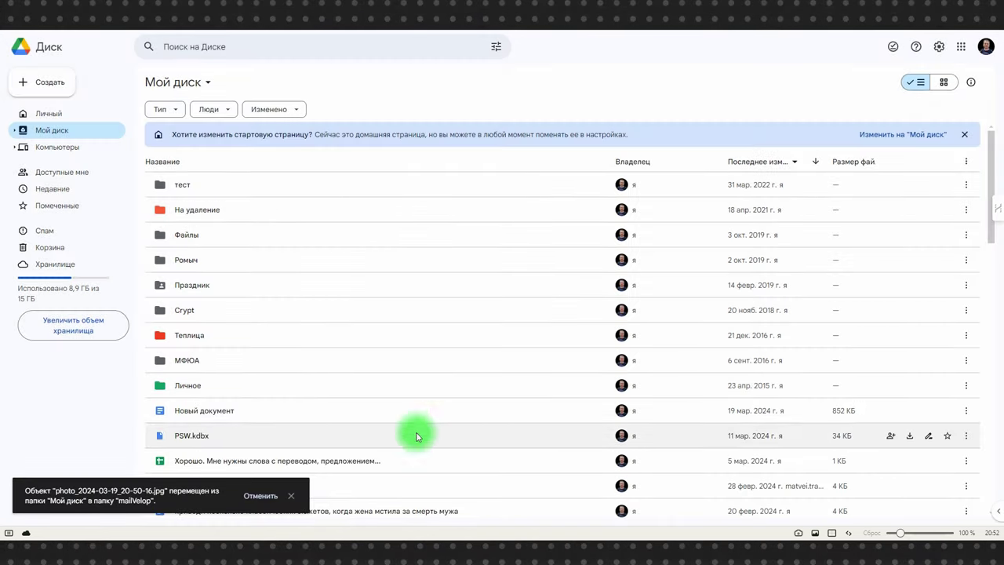
pyautogui.click(291, 494)
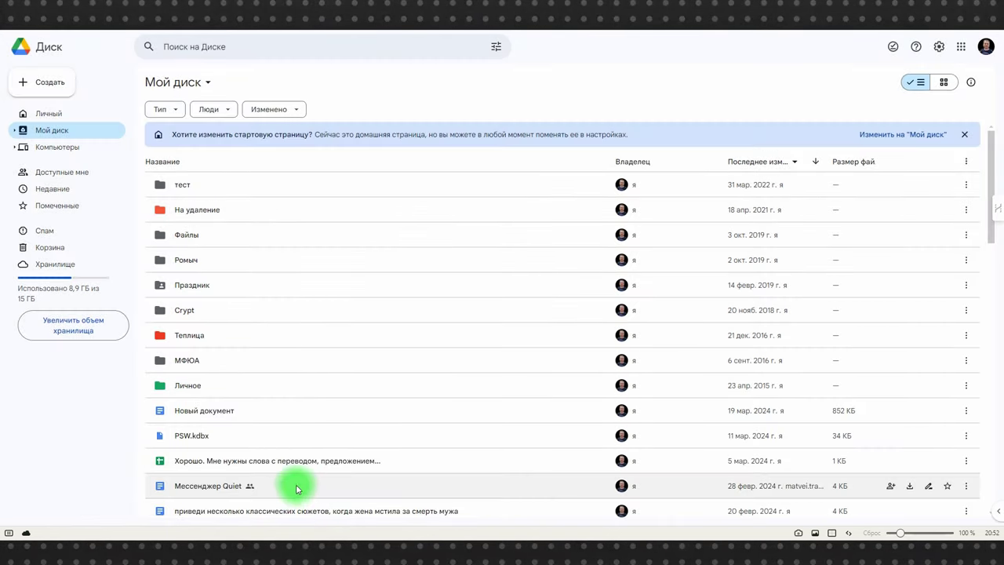
# Expand the folder tree of Мой диск down to Личное, move Новый документ into its subfolder Вповалку, and collapse Личное
pyautogui.click(14, 132)
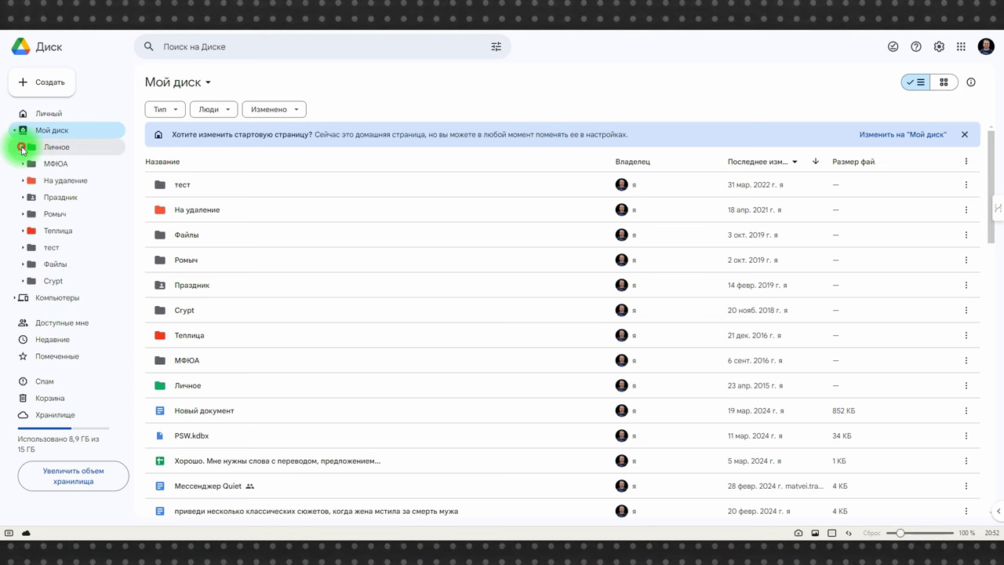
pyautogui.click(22, 147)
pyautogui.moveTo(180, 410); pyautogui.dragTo(70, 300)
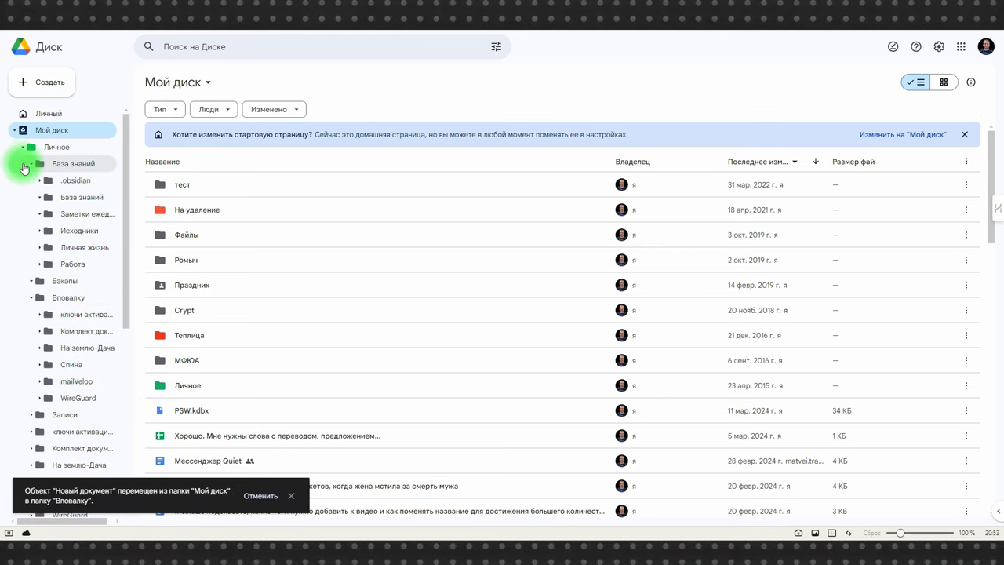
pyautogui.click(22, 150)
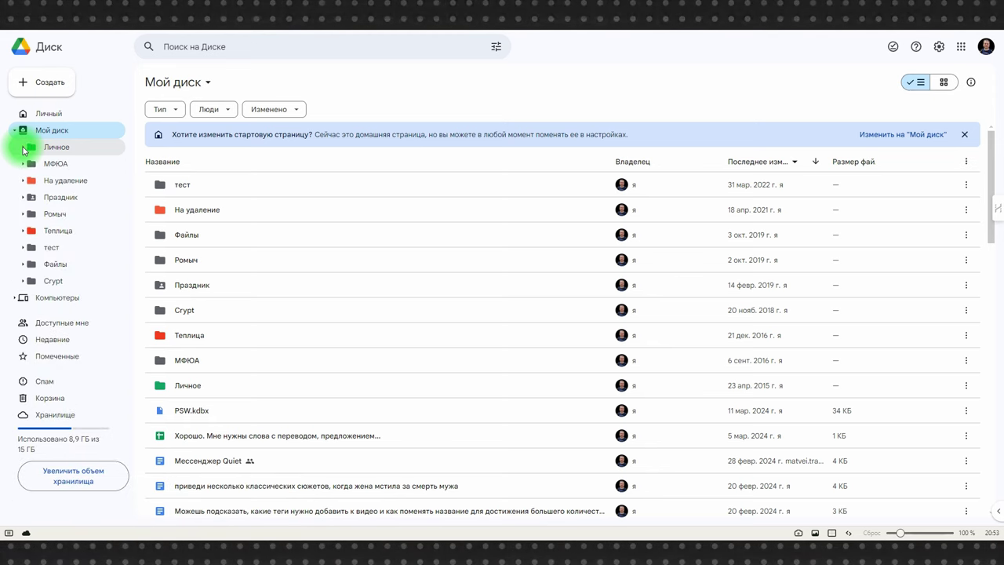
# Show the organizing and folder colour options for the folder Файлы
pyautogui.click(228, 234)
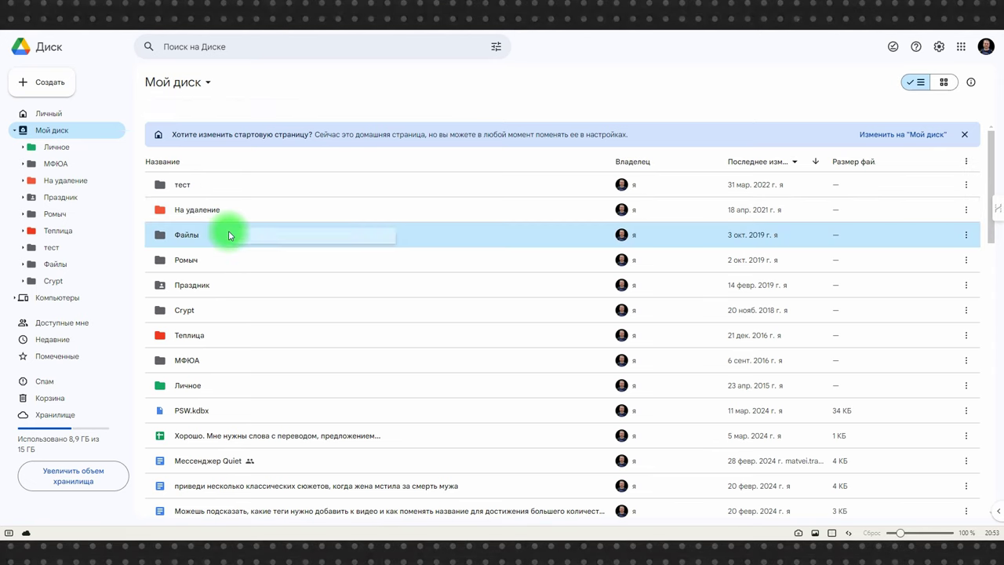
pyautogui.moveTo(304, 328)
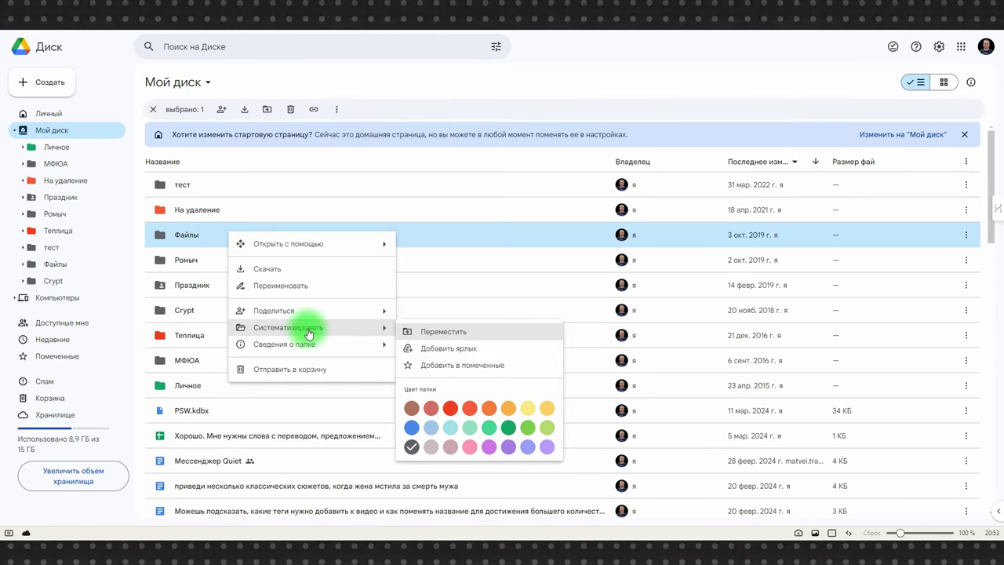